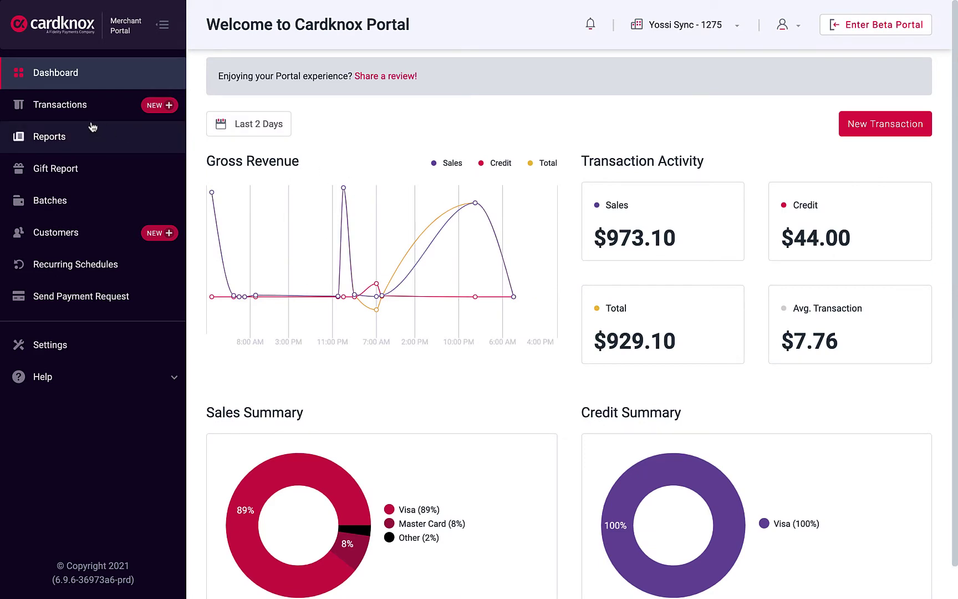
Show the transactions list and preview the Today date-range choices, including the Custom picker.
click(68, 114)
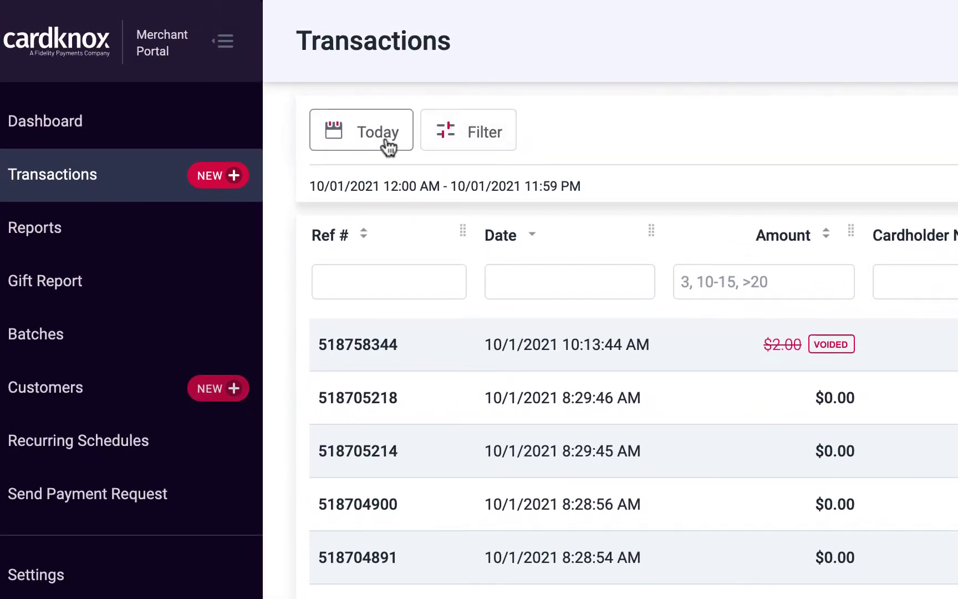
click(385, 147)
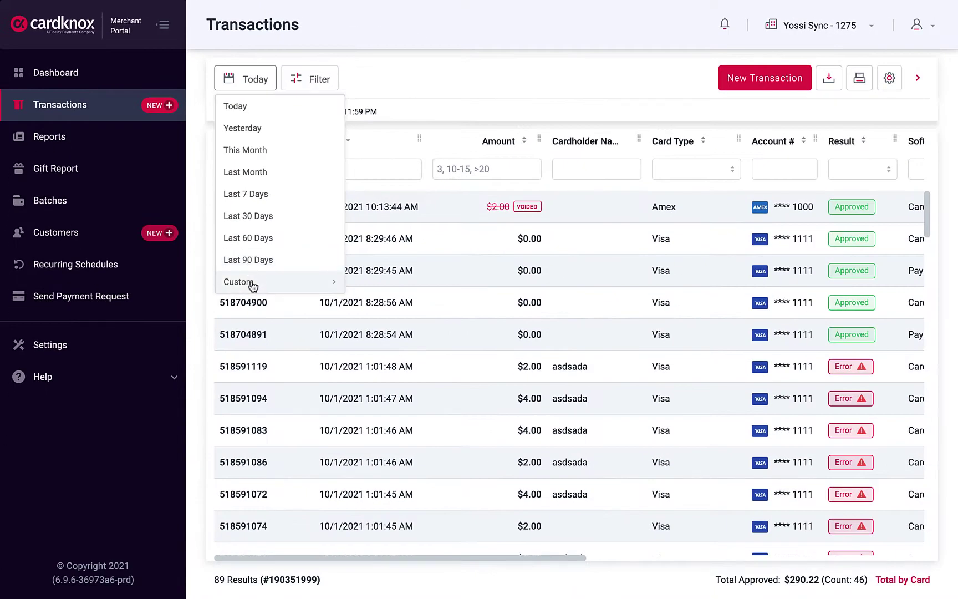
mouse_move(270, 312)
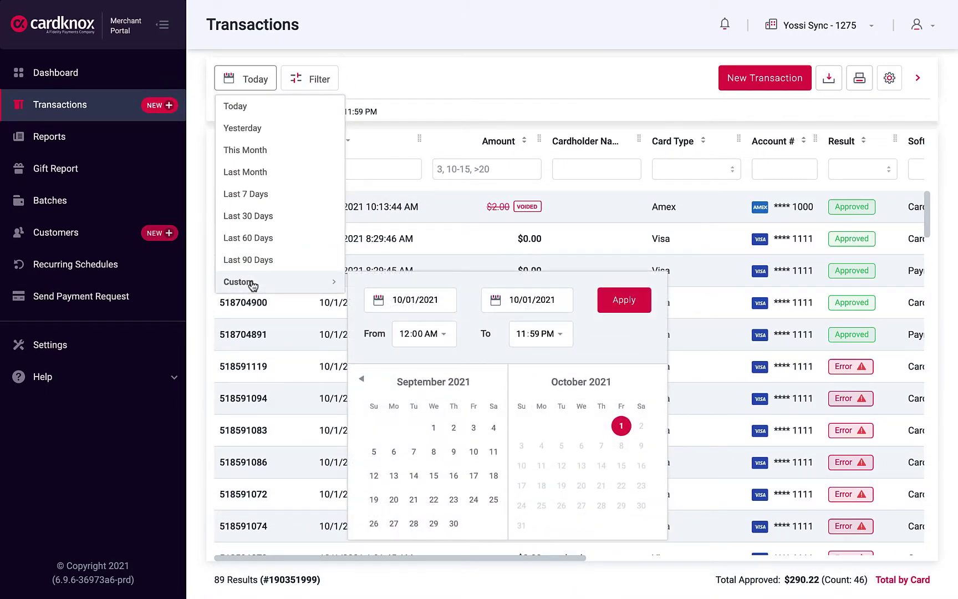
Filter the 10/01/2021 transactions by the card's last four digits using the Advanced Card Number filter.
click(342, 94)
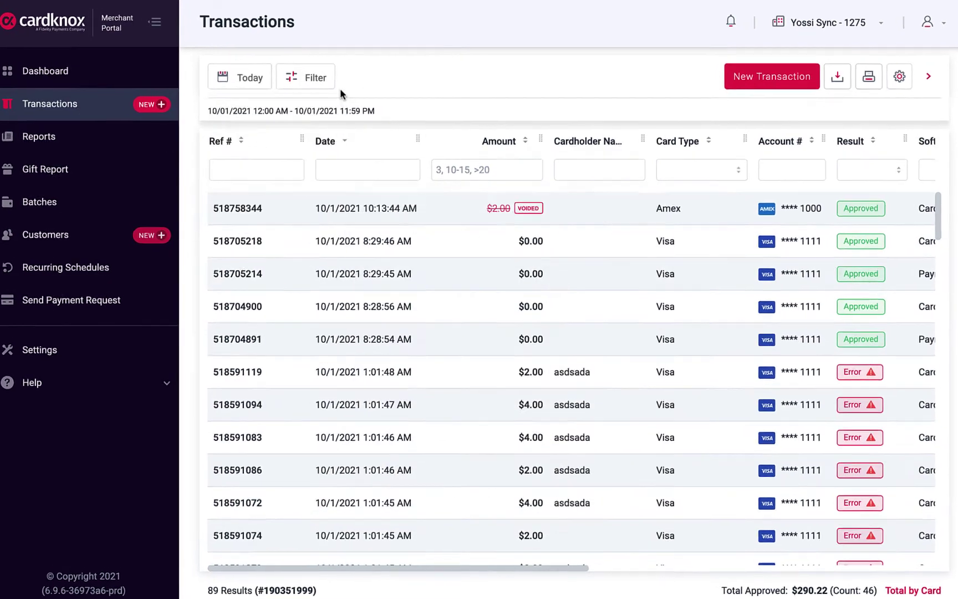
click(287, 74)
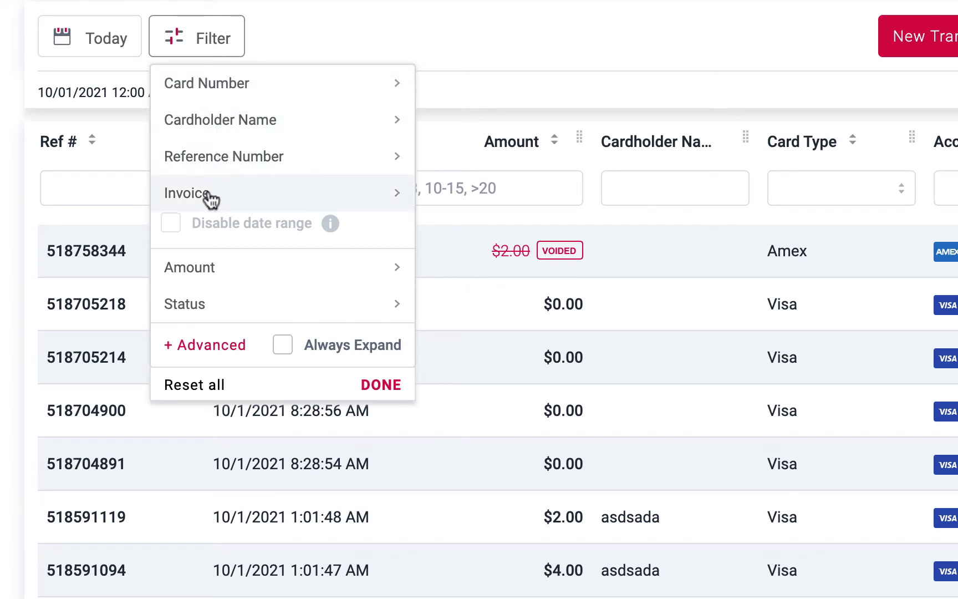
click(208, 346)
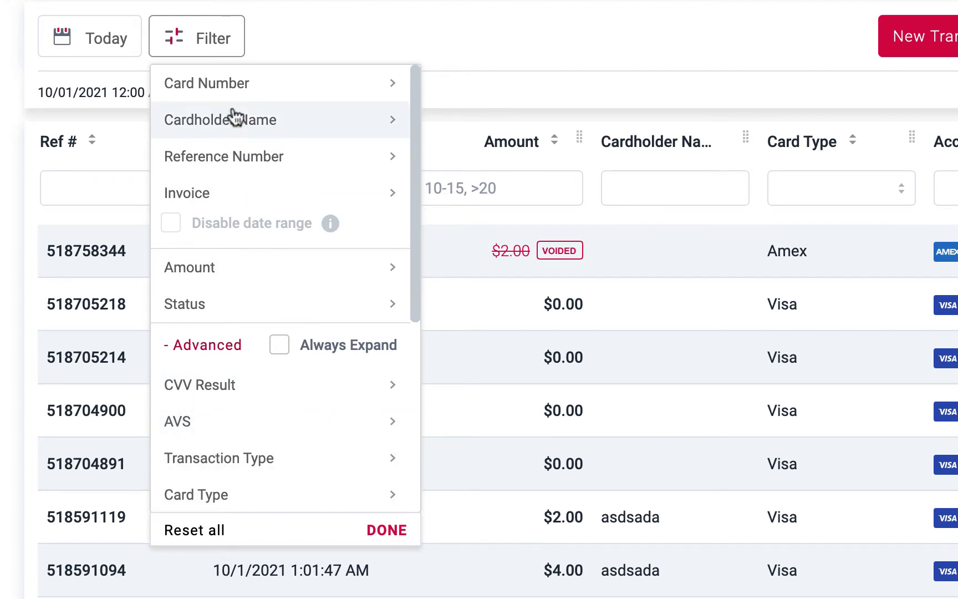
click(244, 83)
text(1111)
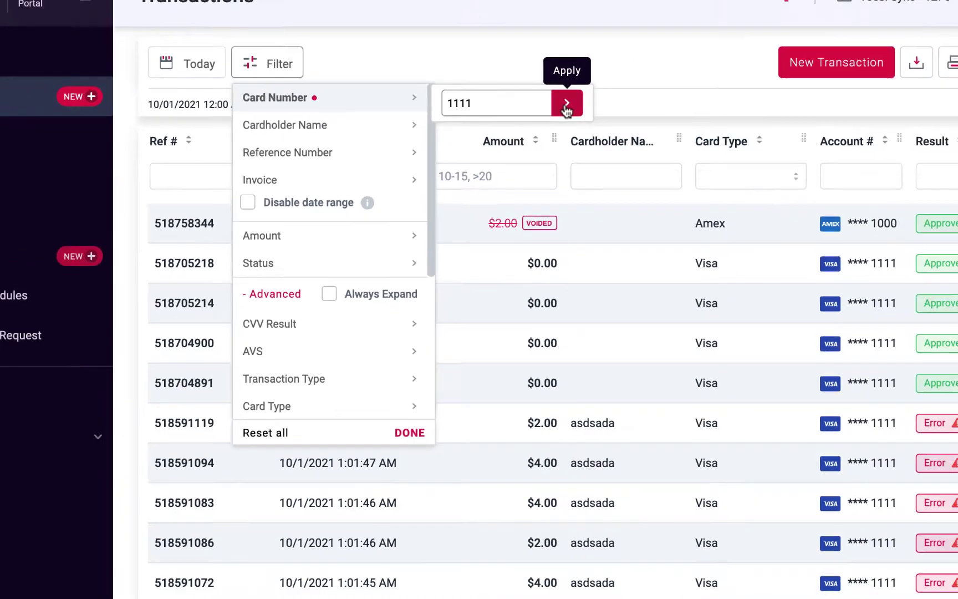
click(567, 104)
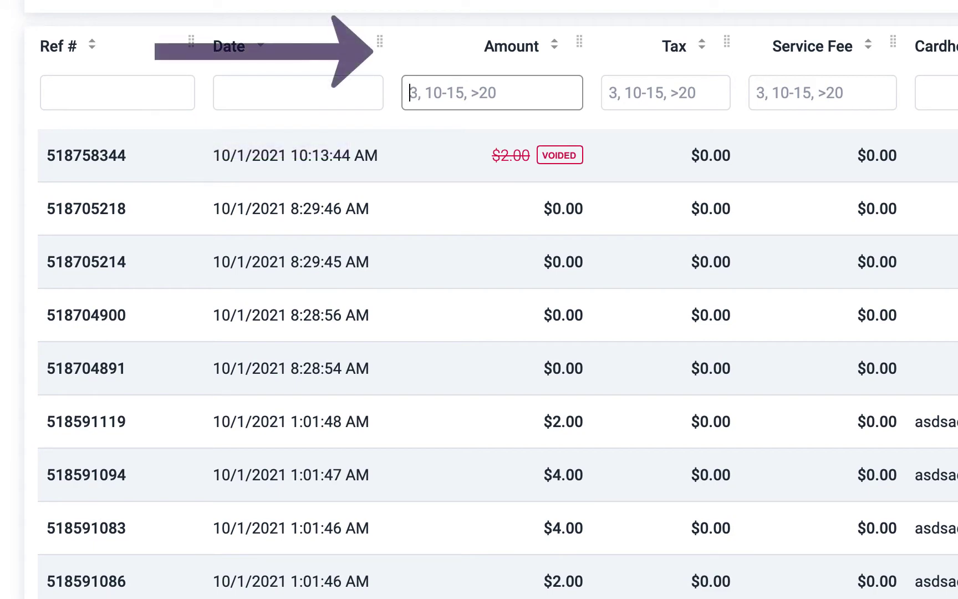
Scroll the table right to view the Amount, Tax, Service Fee and Card Type column filters.
scroll(496, 301, right, 5)
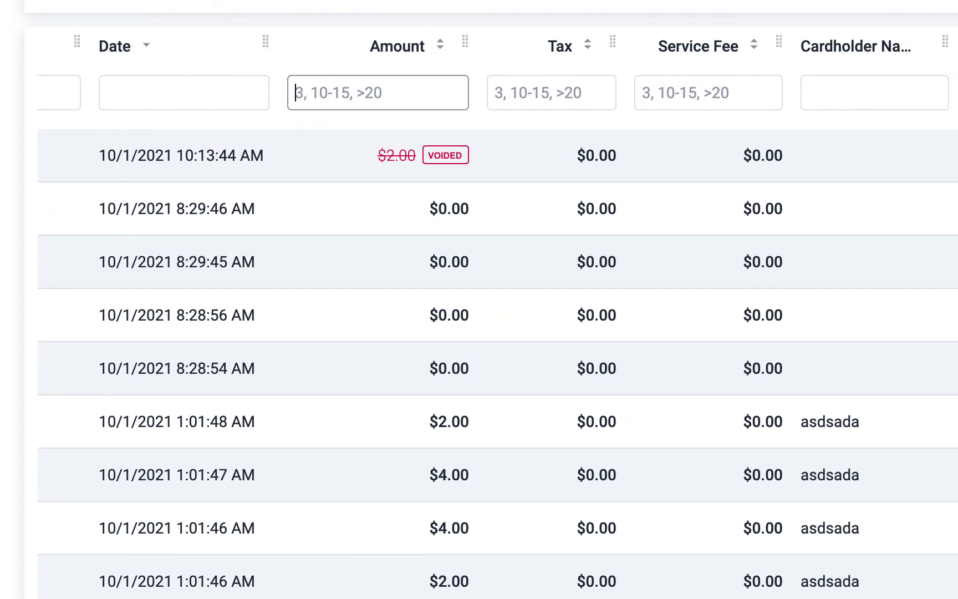
scroll(497, 301, right, 7)
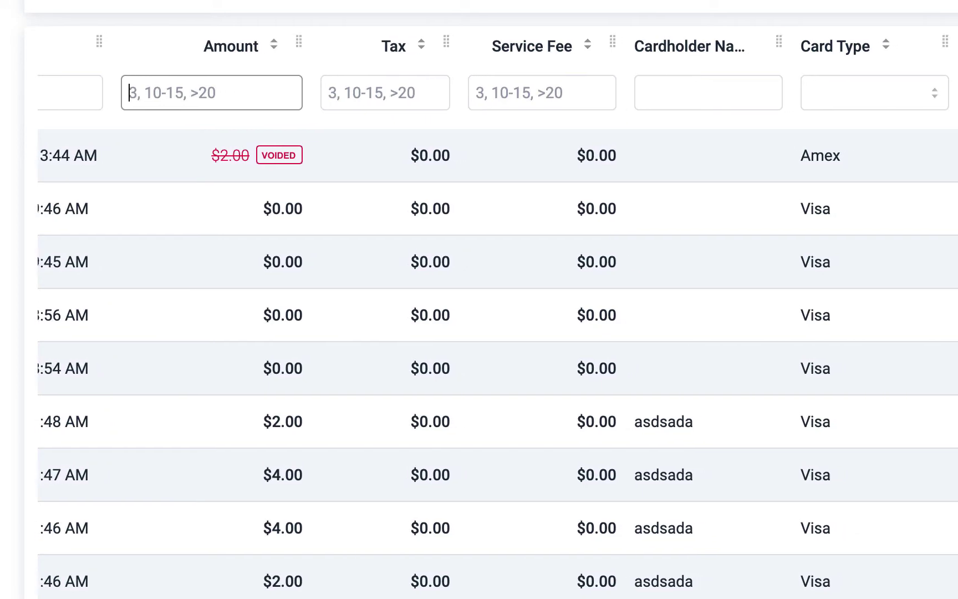
scroll(497, 302, right, 2)
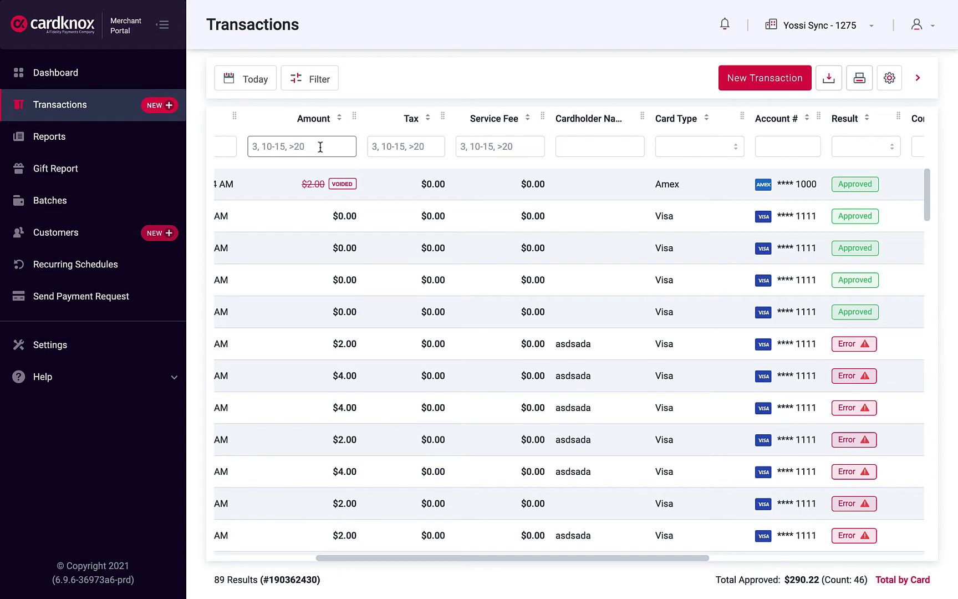
text(<20)
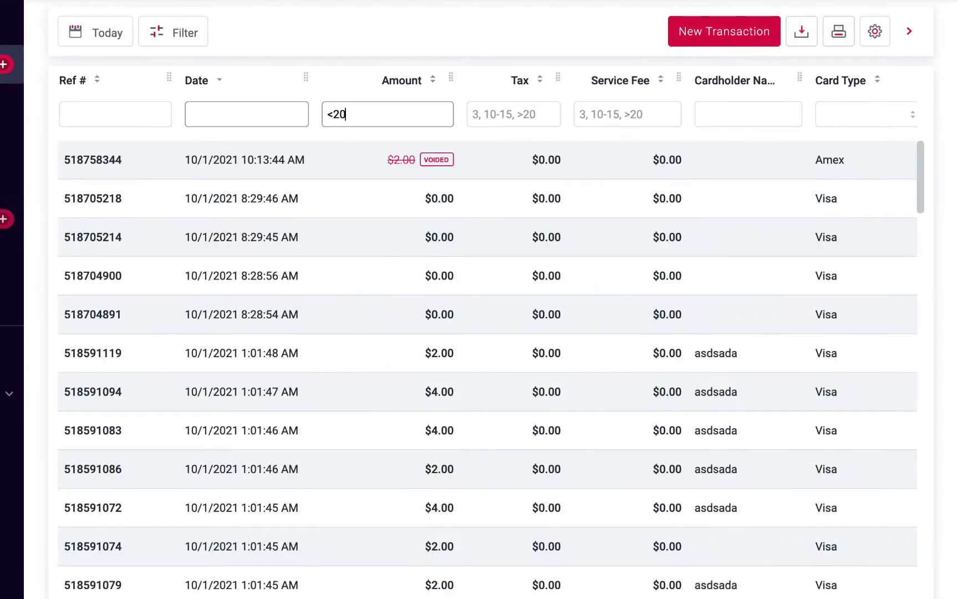
click(875, 123)
click(832, 231)
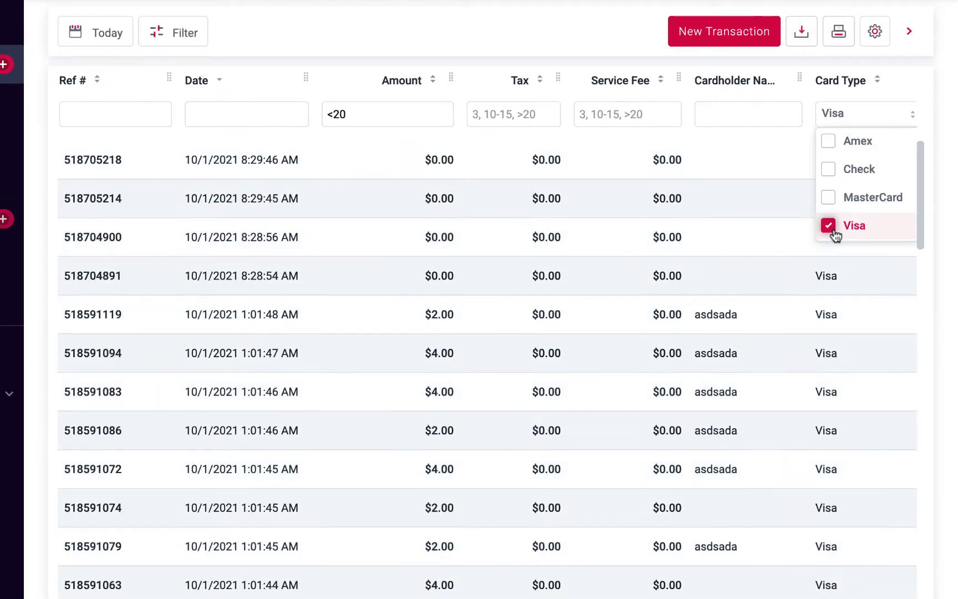
click(585, 57)
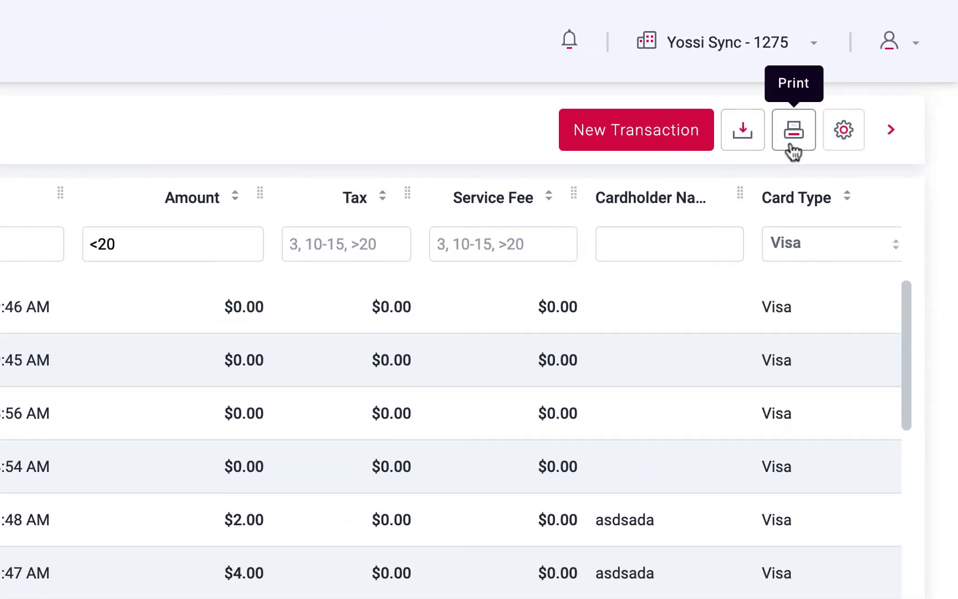
click(842, 148)
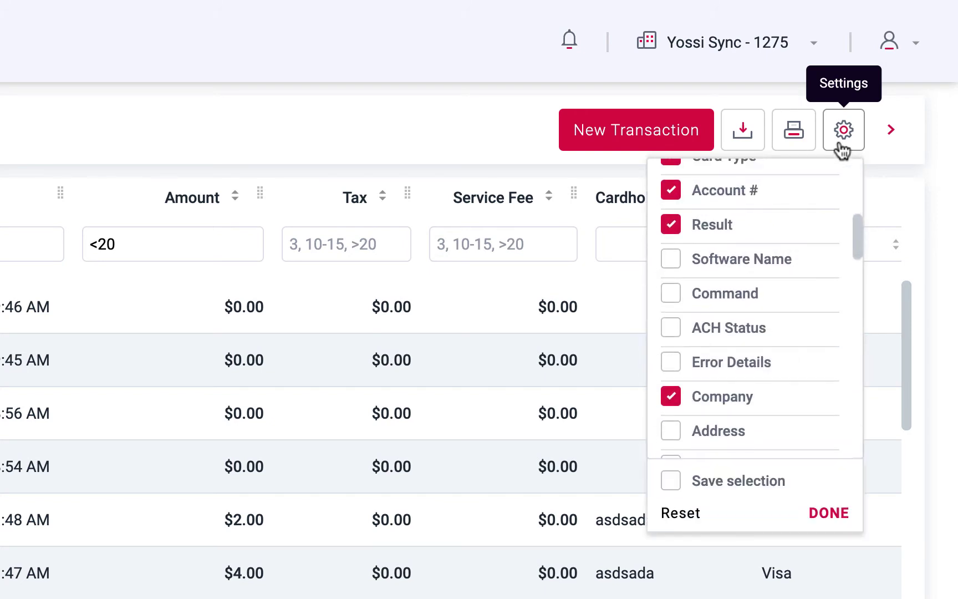
click(831, 513)
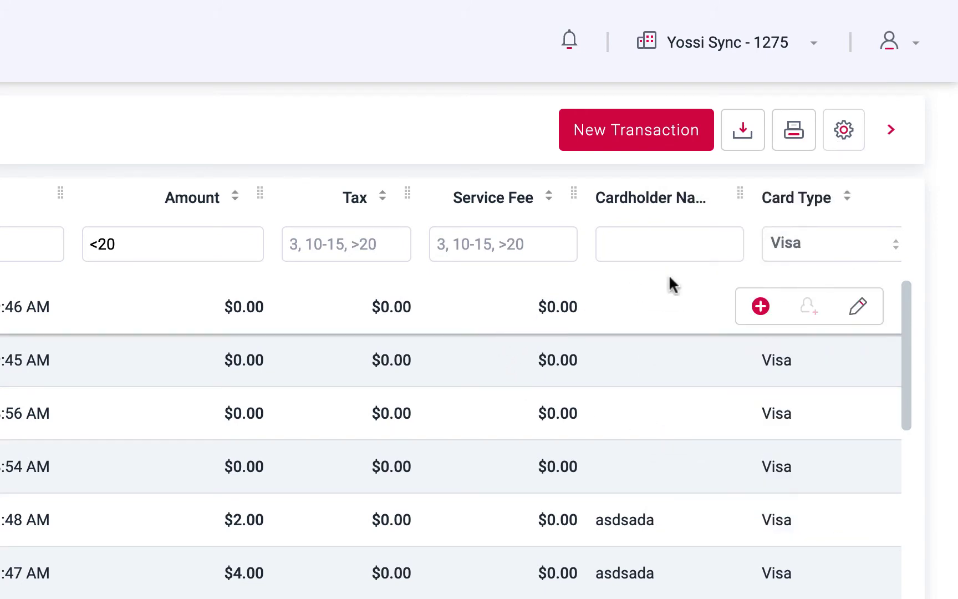
click(774, 246)
click(770, 397)
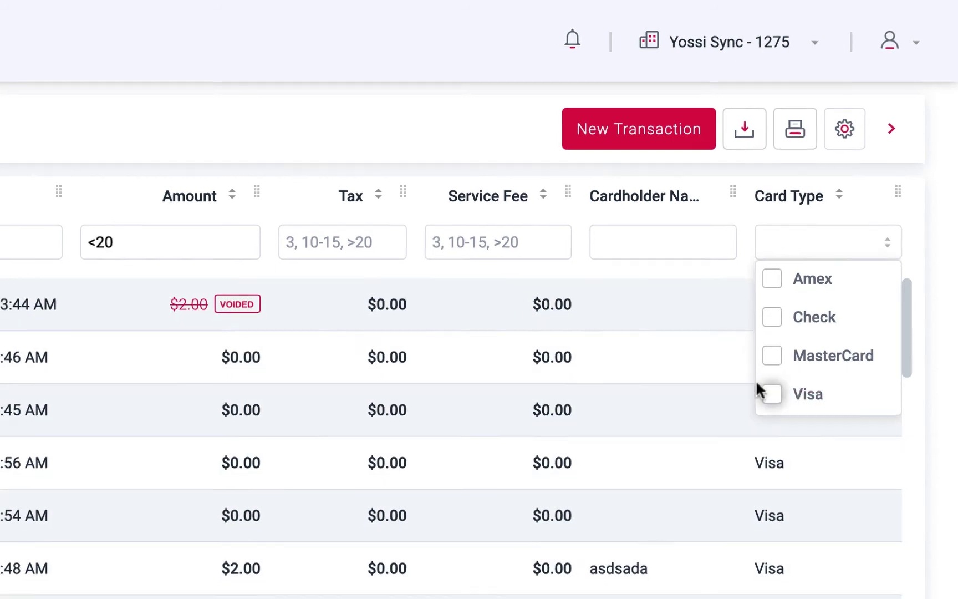
click(120, 248)
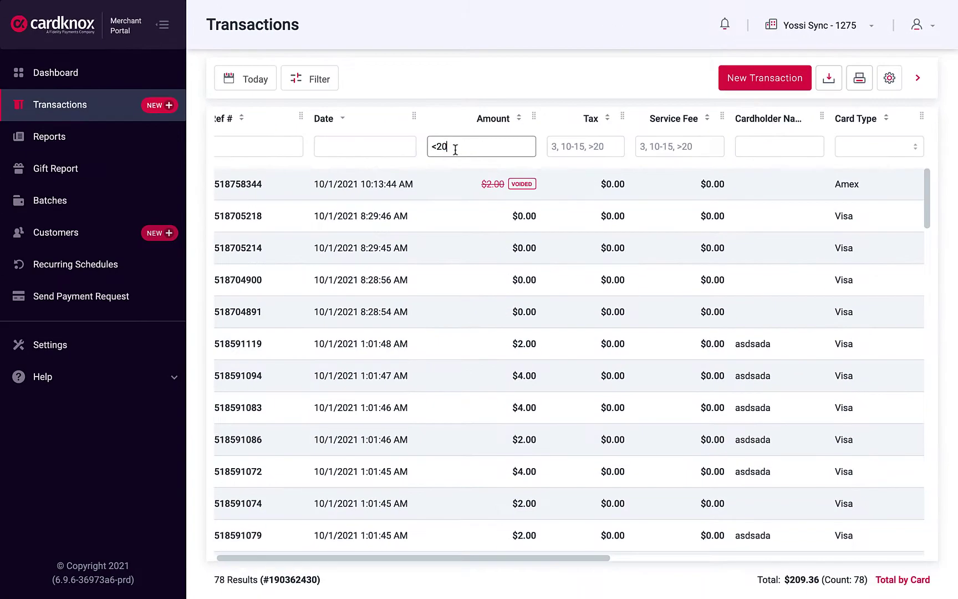
drag(455, 149, 419, 150)
key(BackSpace)
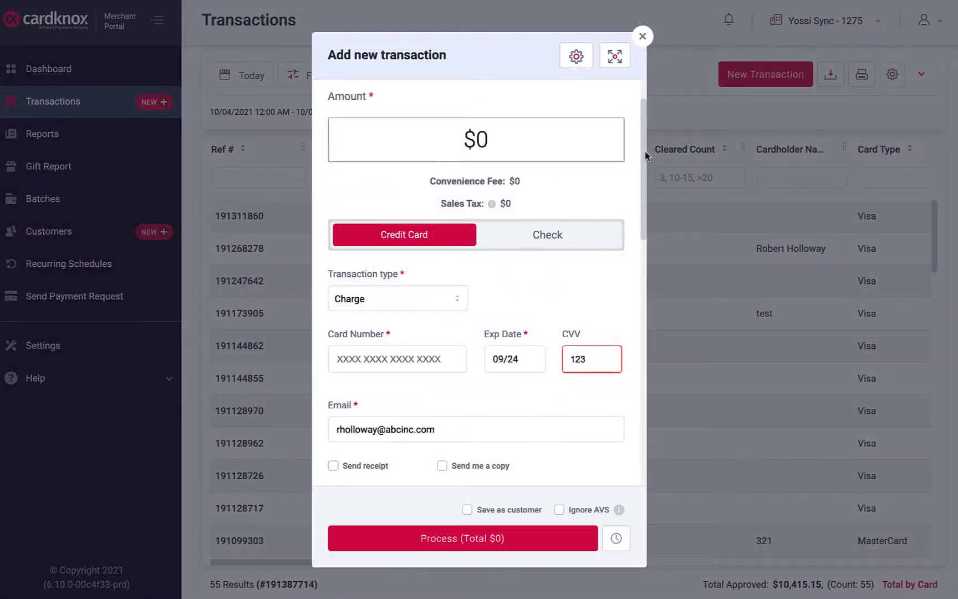
Enter a $50 charge amount and scroll down the new transaction form.
text(50)
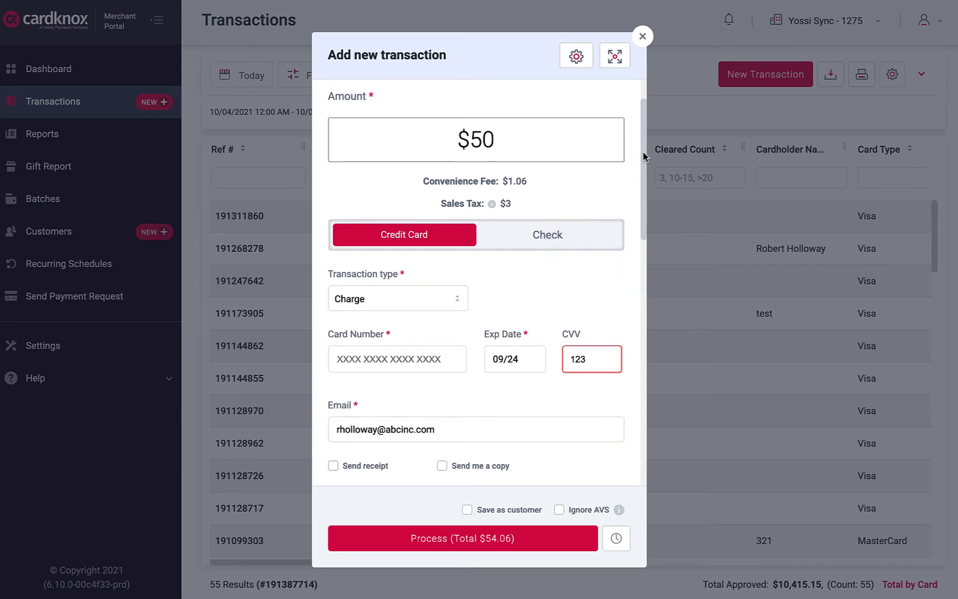
mouse_move(645, 157)
mouse_down()
mouse_move(622, 250)
mouse_move(630, 407)
mouse_up()
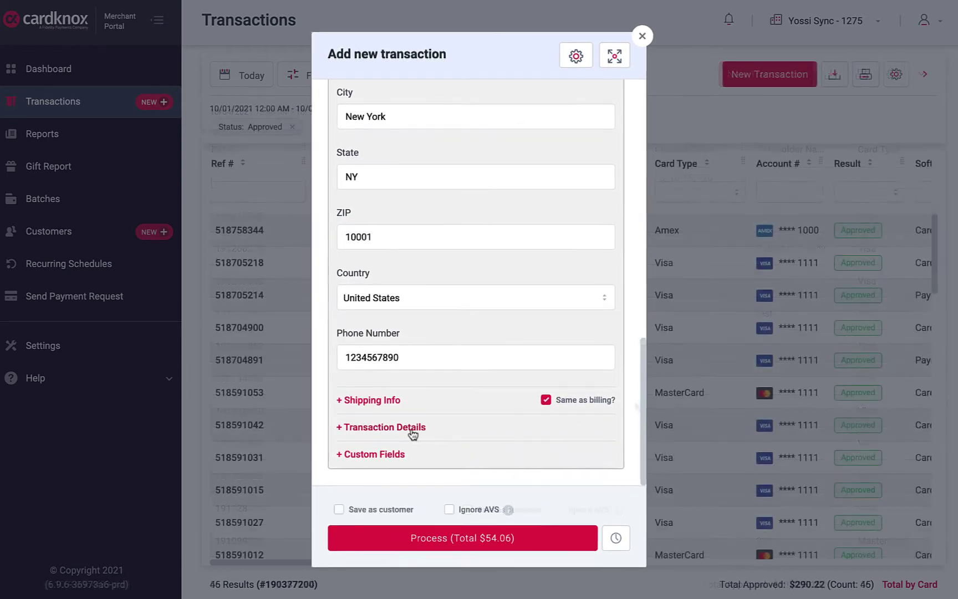
Expand Transaction Details and Custom Fields, and tick Save as customer for this payer.
click(409, 429)
scroll(411, 433, down, 2)
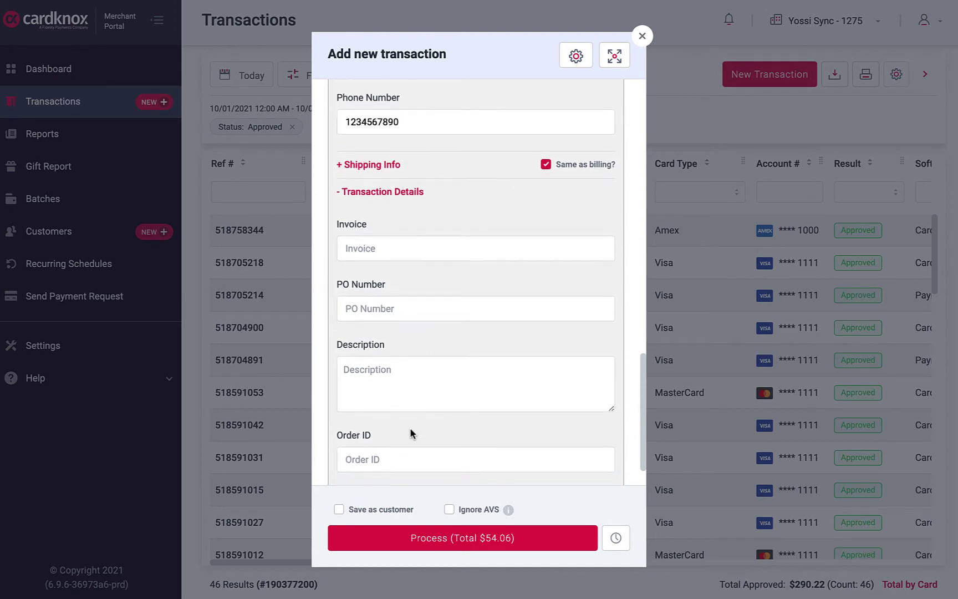
click(398, 454)
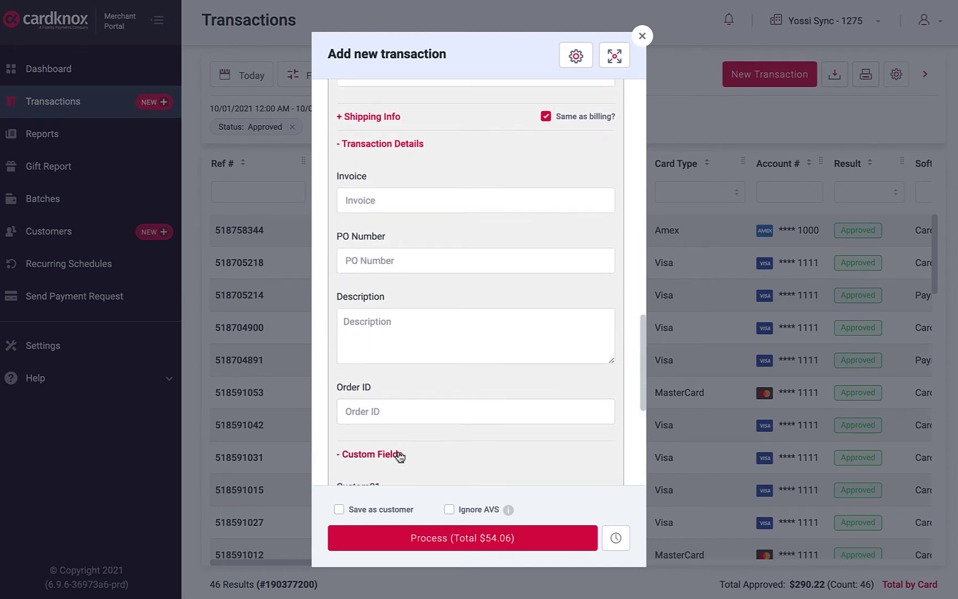
scroll(409, 445, down, 5)
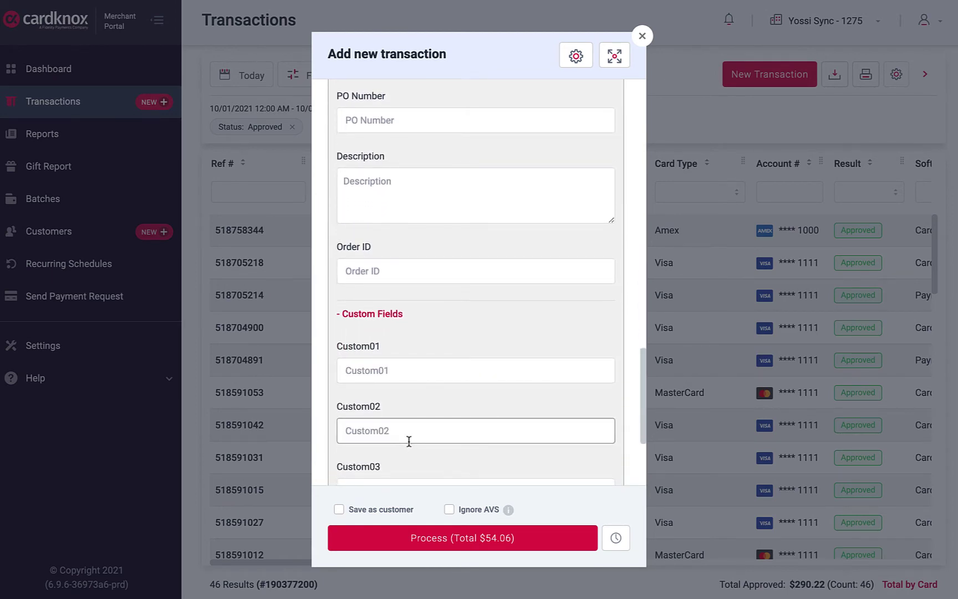
click(339, 510)
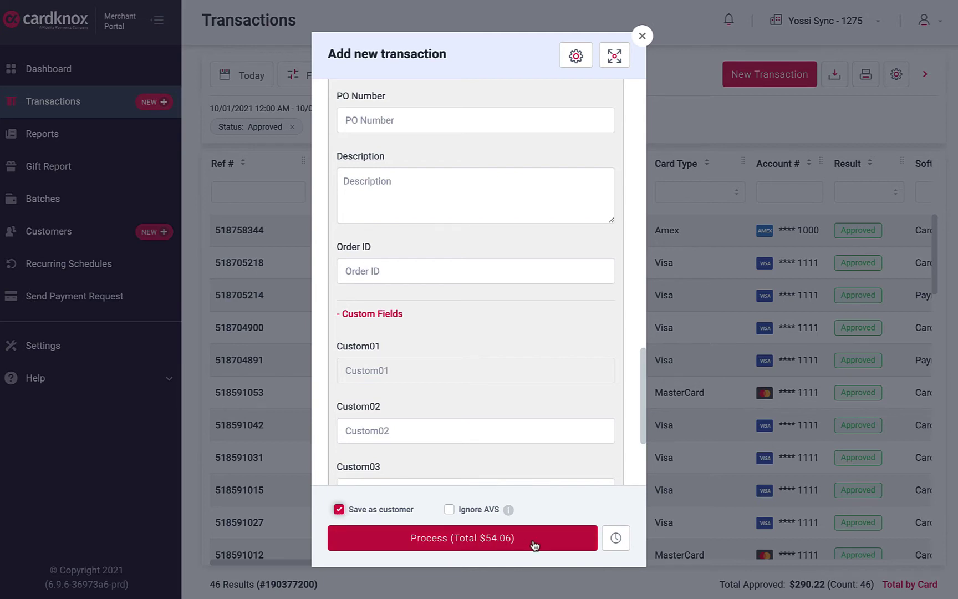
Schedule the $54.06 payment for 10/05/2021 instead of processing it now.
click(615, 539)
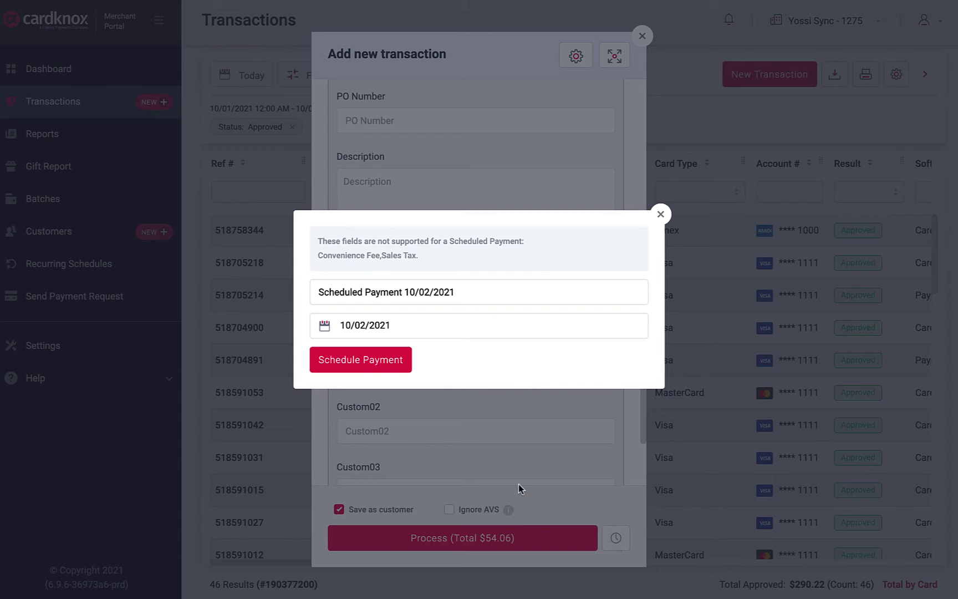
click(366, 327)
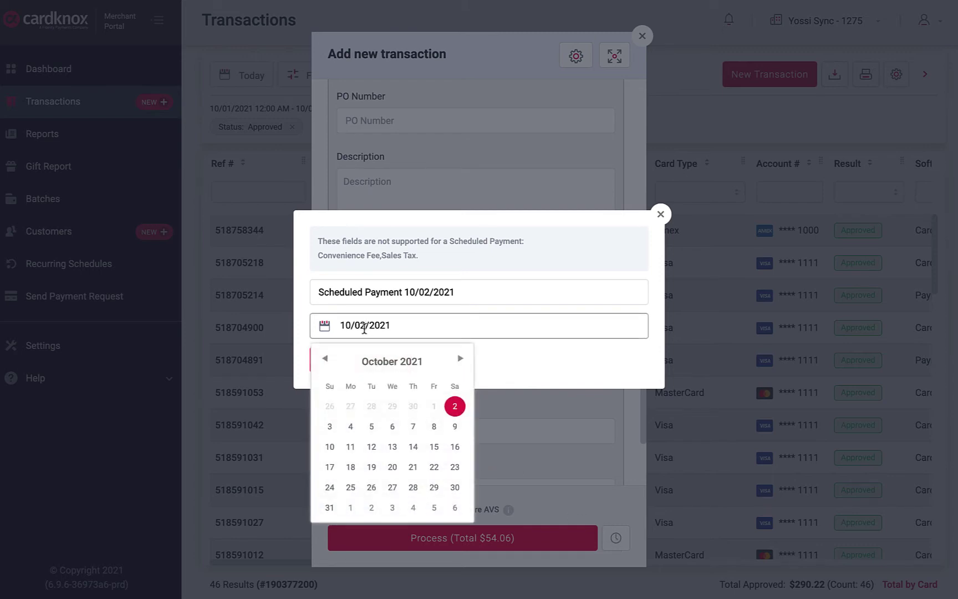
click(371, 426)
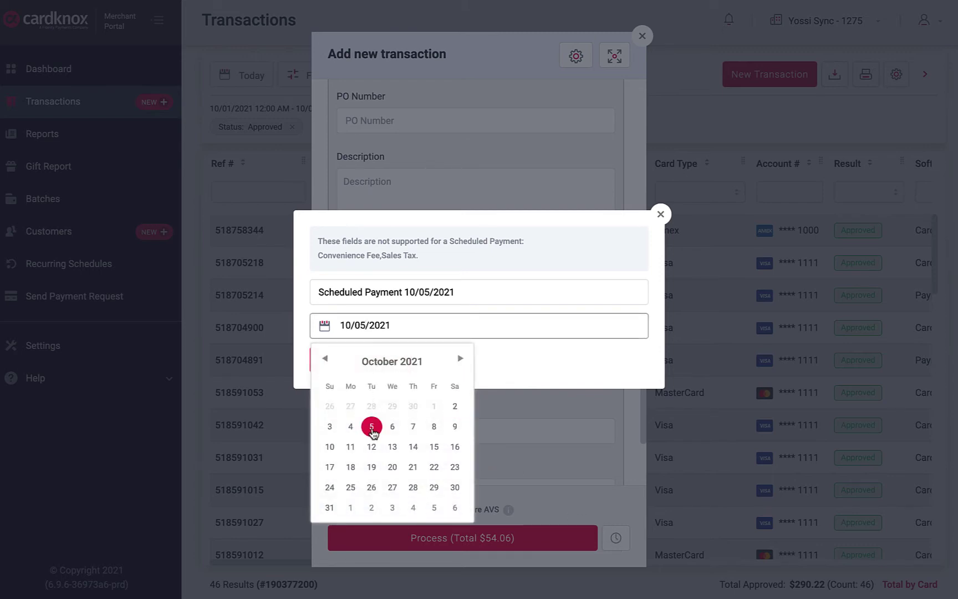
click(513, 370)
click(366, 361)
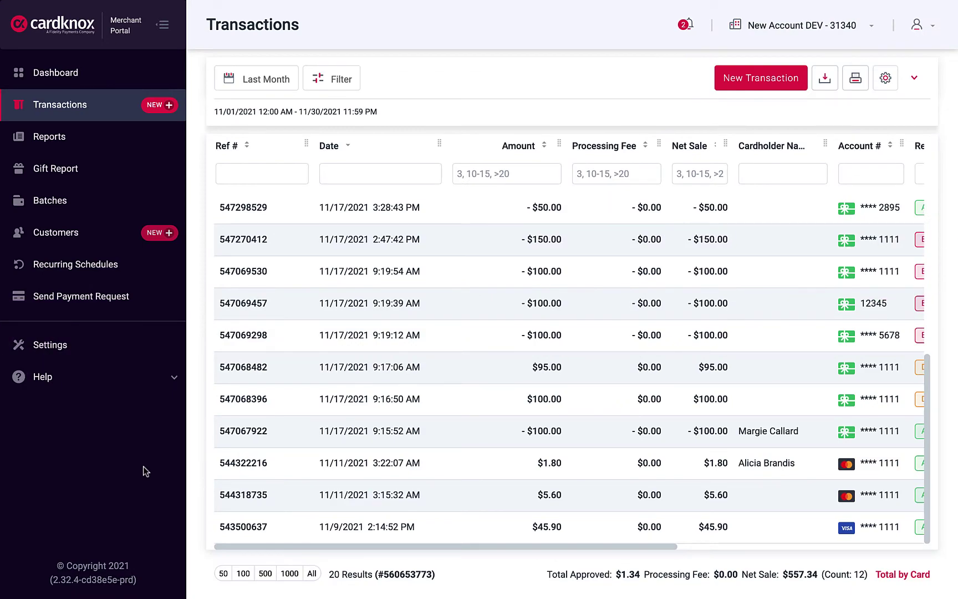
mouse_move(294, 470)
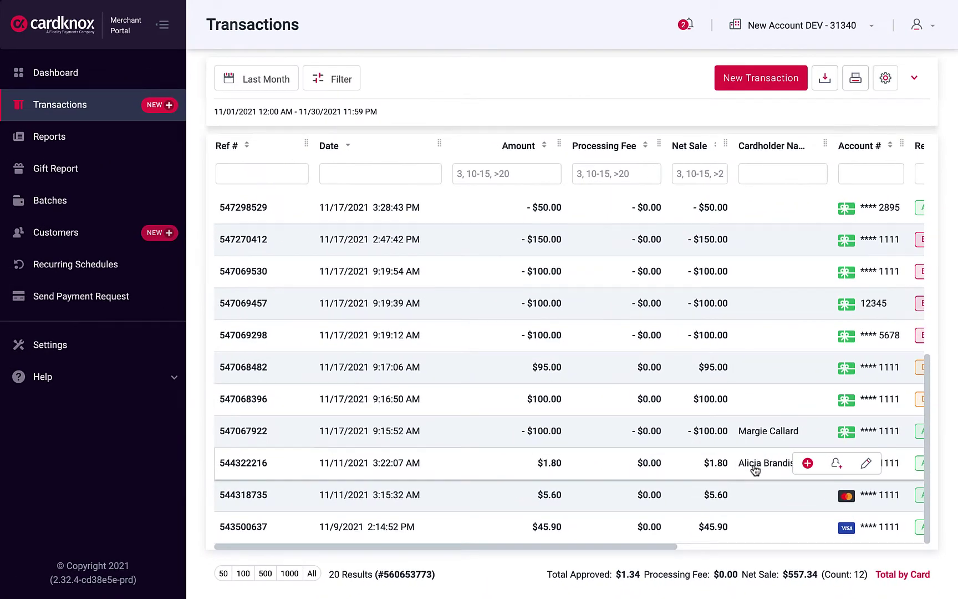
click(754, 470)
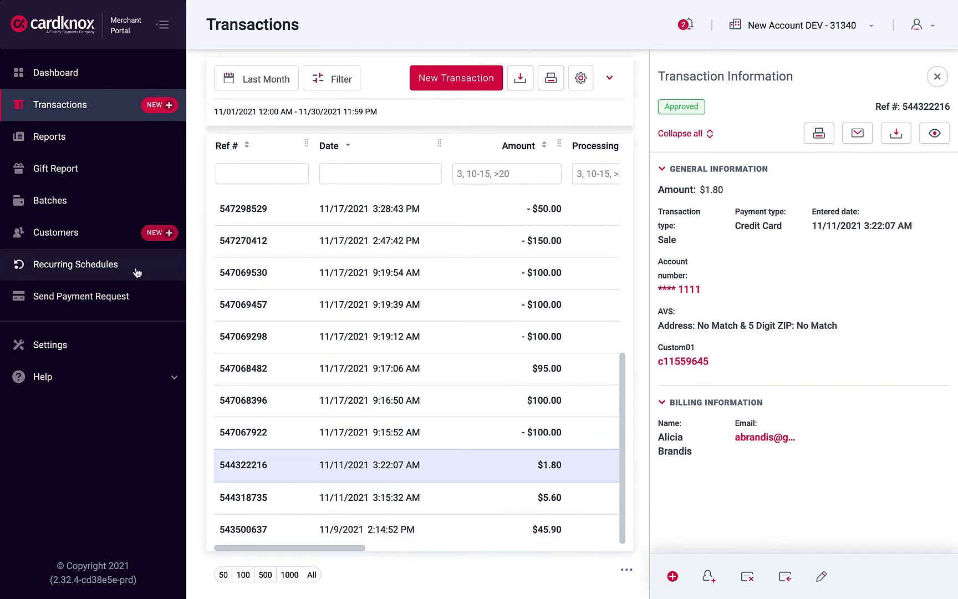
click(62, 240)
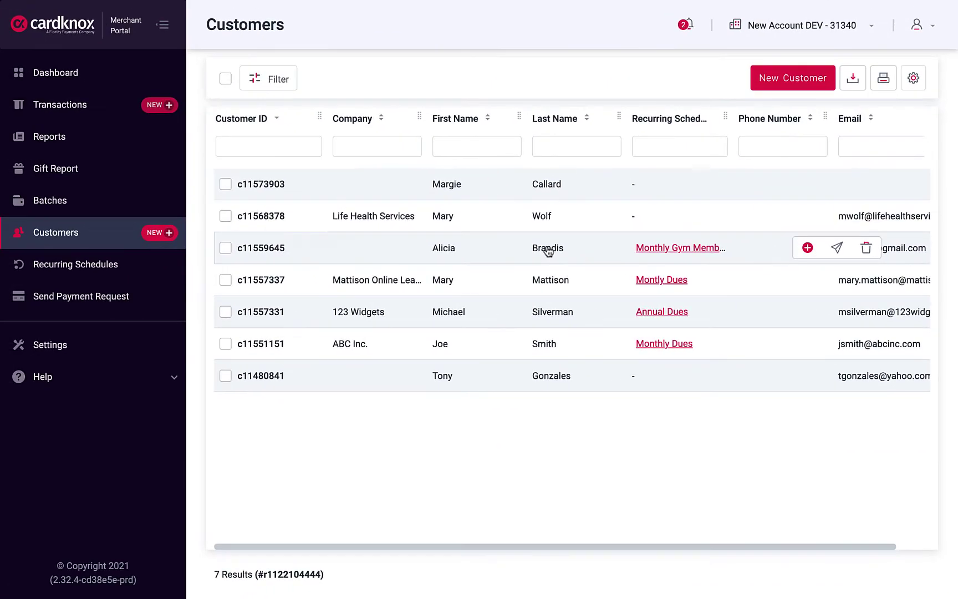
click(533, 242)
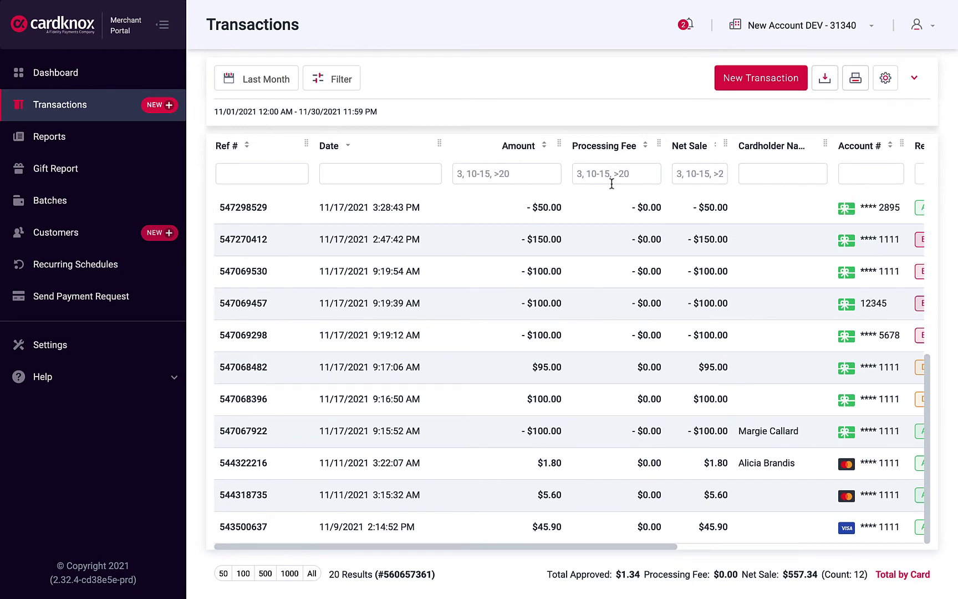
click(754, 86)
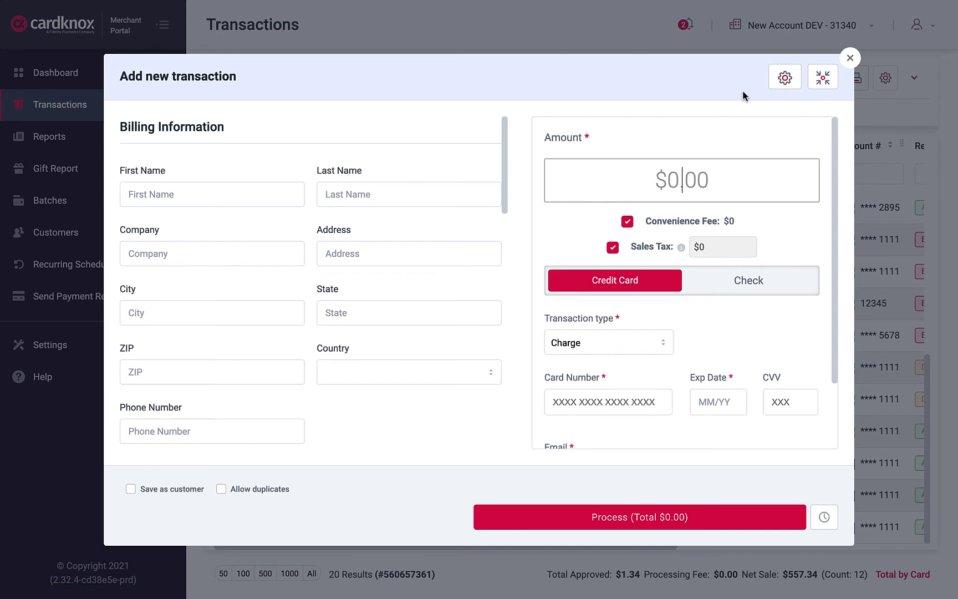
drag(622, 320, 542, 331)
scroll(565, 380, down, 2)
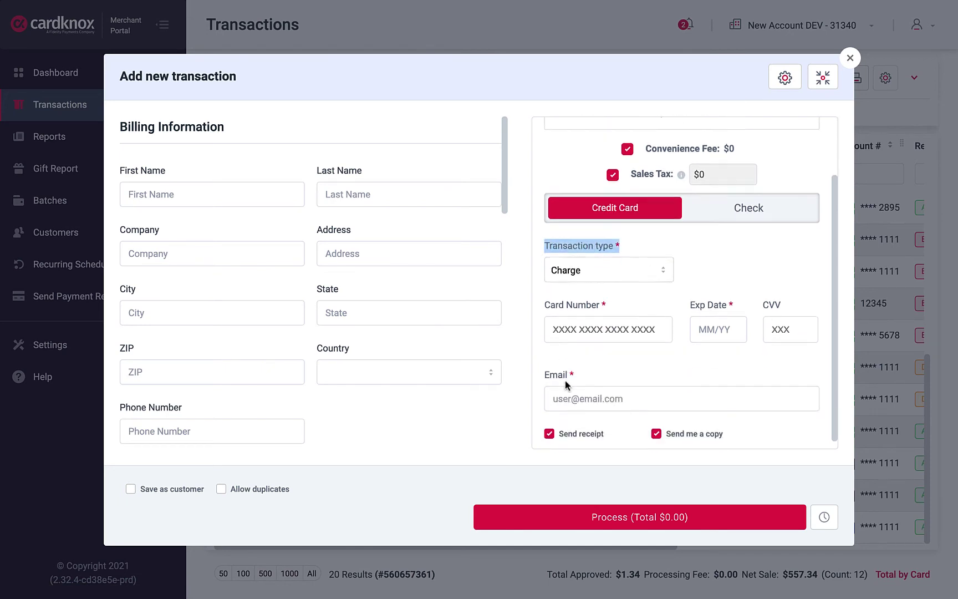
click(577, 368)
drag(577, 368, 545, 368)
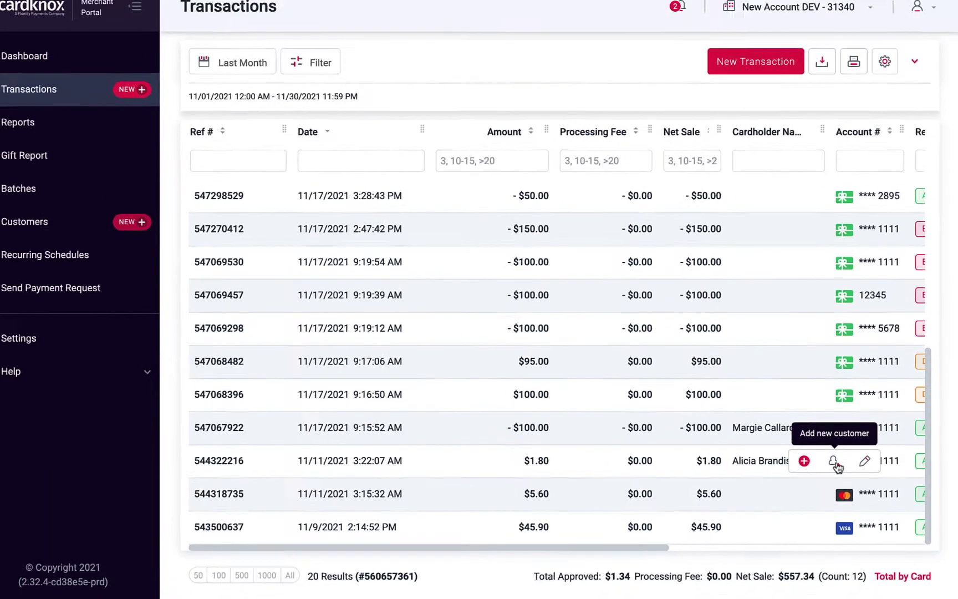
Link the $1.80 card sale to its matching existing customer rather than a new one.
click(792, 425)
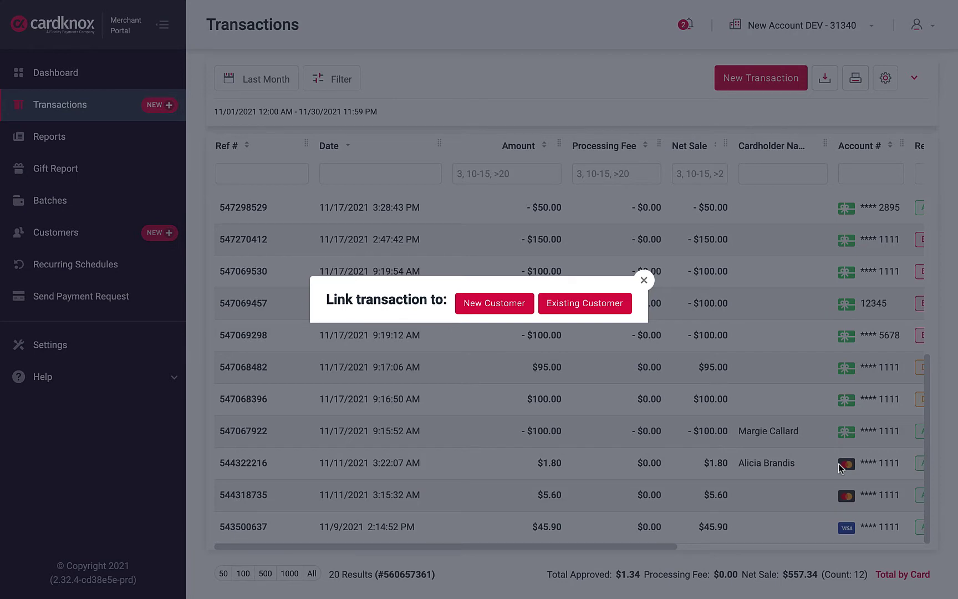
click(494, 307)
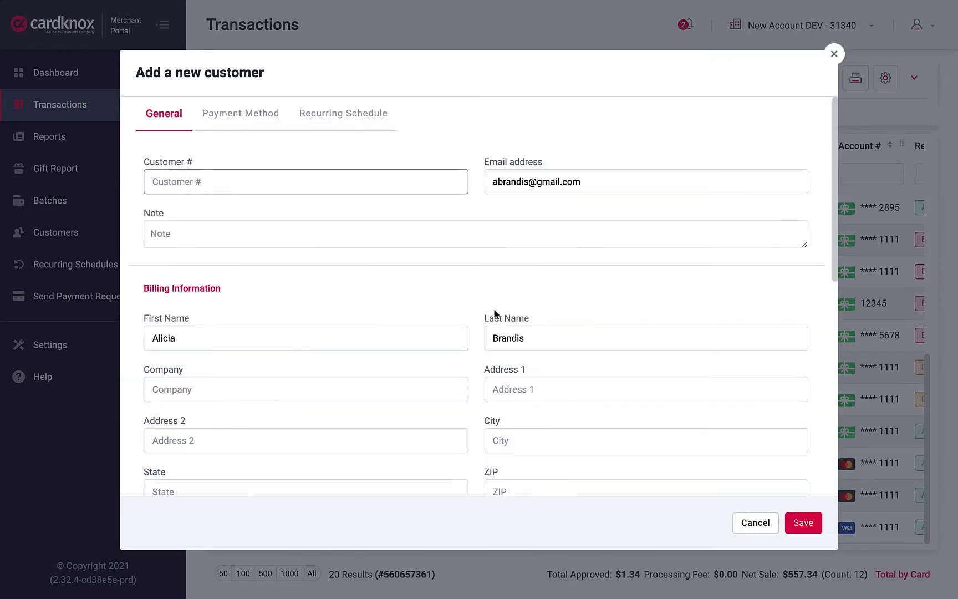
click(836, 465)
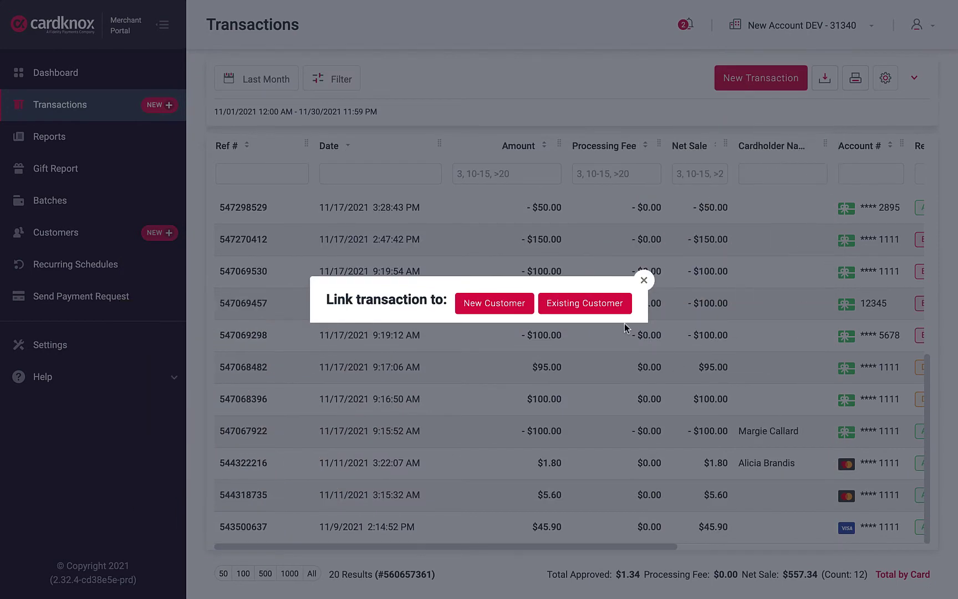
click(584, 305)
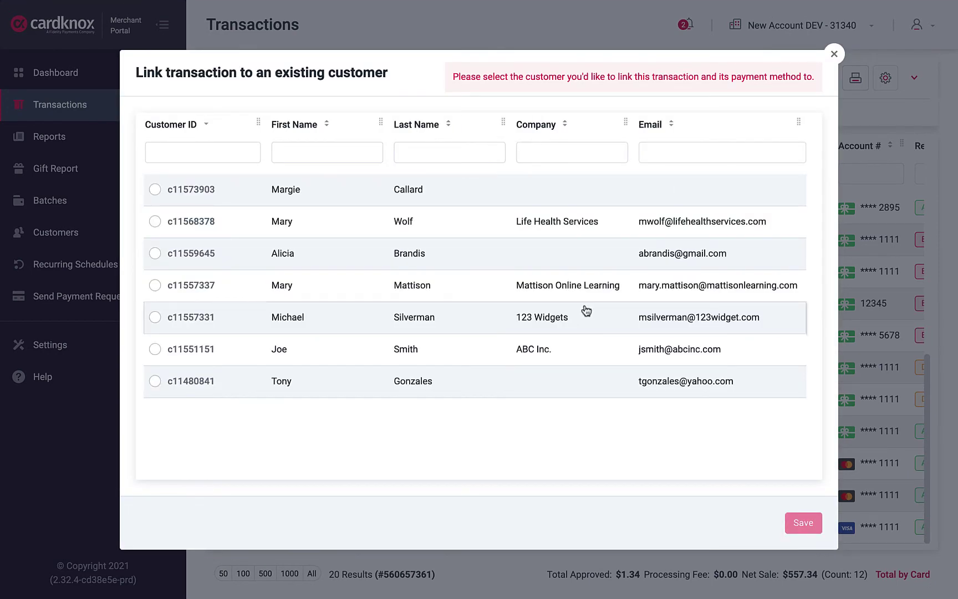
click(155, 253)
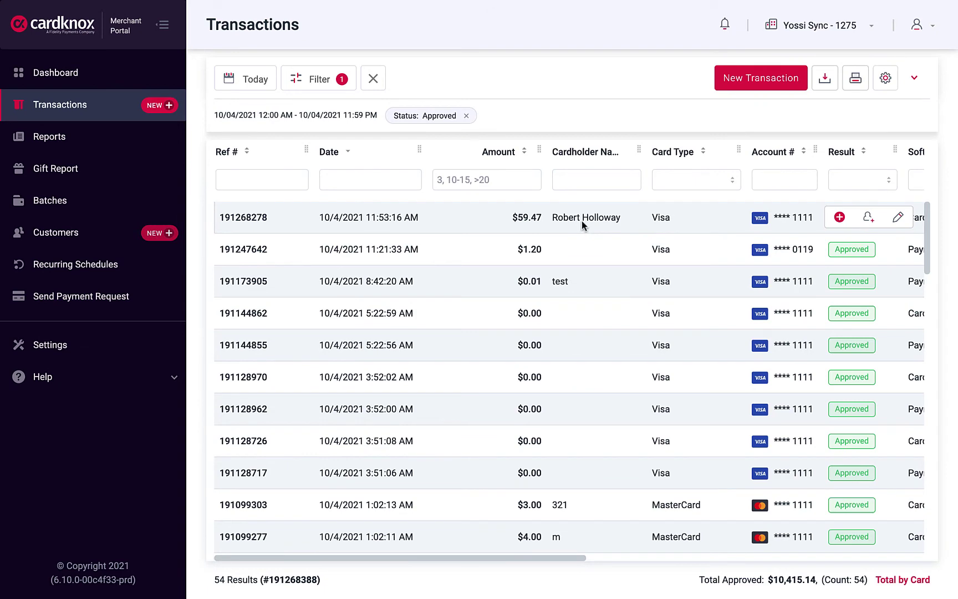
Open the $59.47 sale, preview Adjust and Refund without changes, then start a void.
click(582, 222)
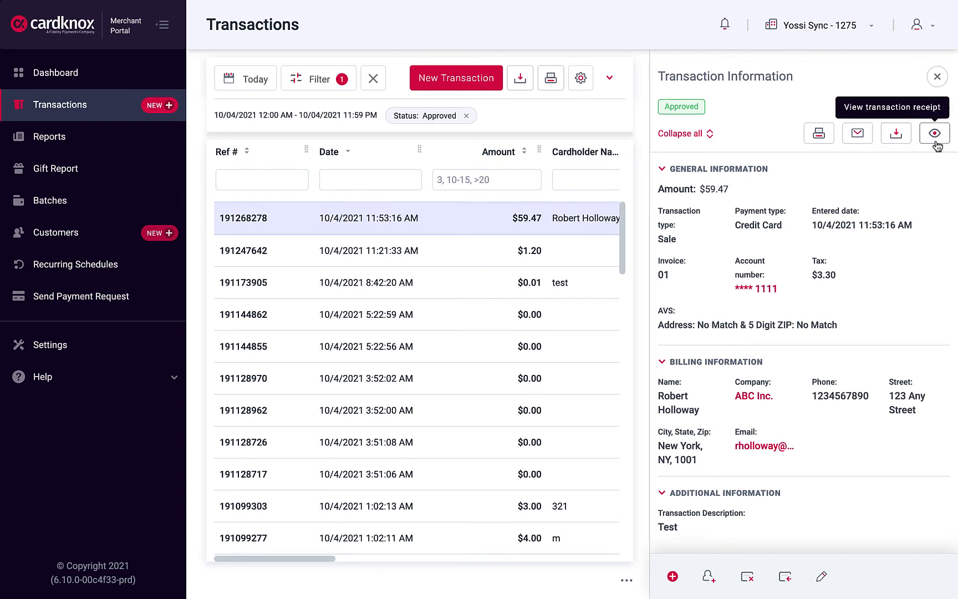
click(818, 579)
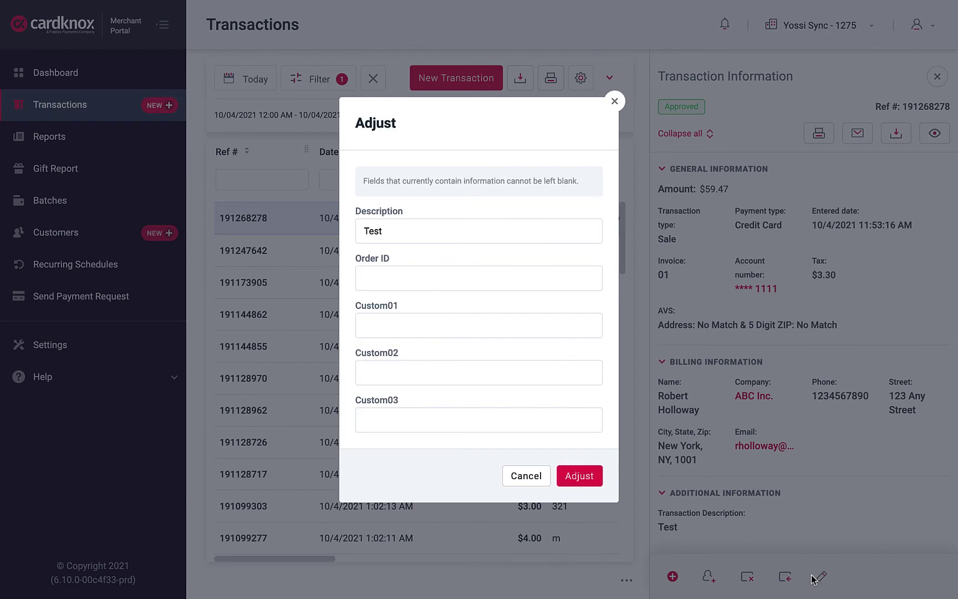
click(526, 477)
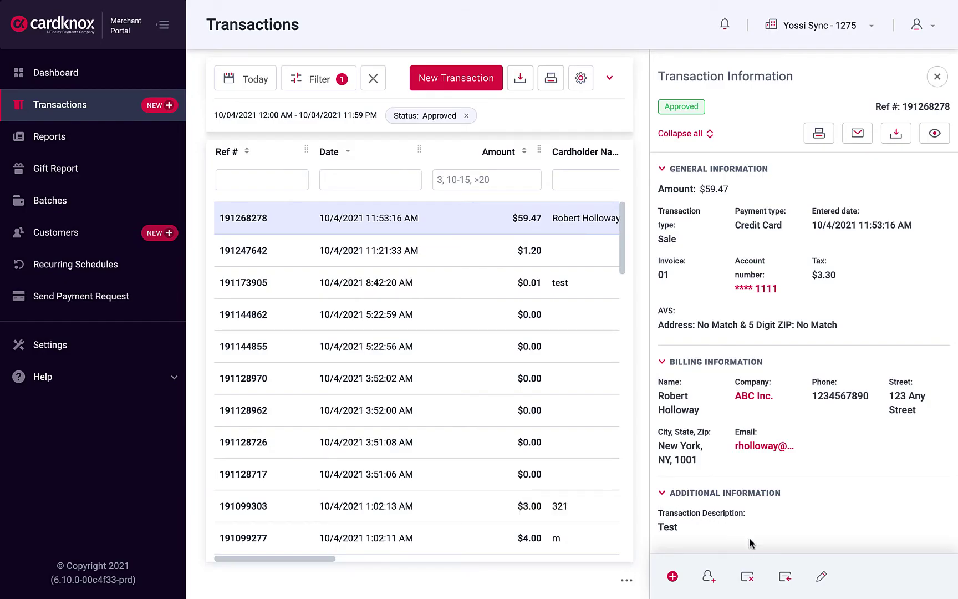
click(786, 579)
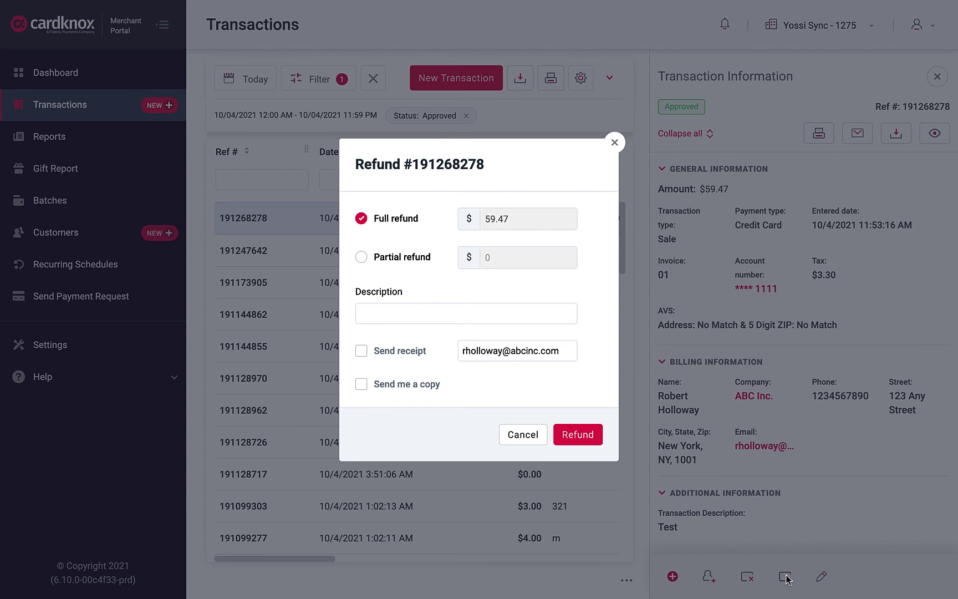
click(516, 436)
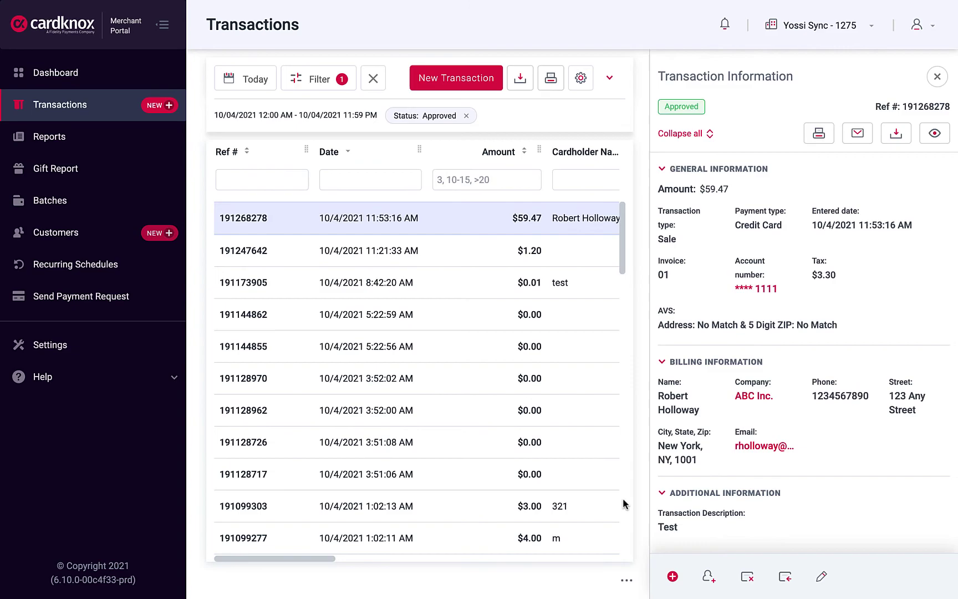
click(747, 576)
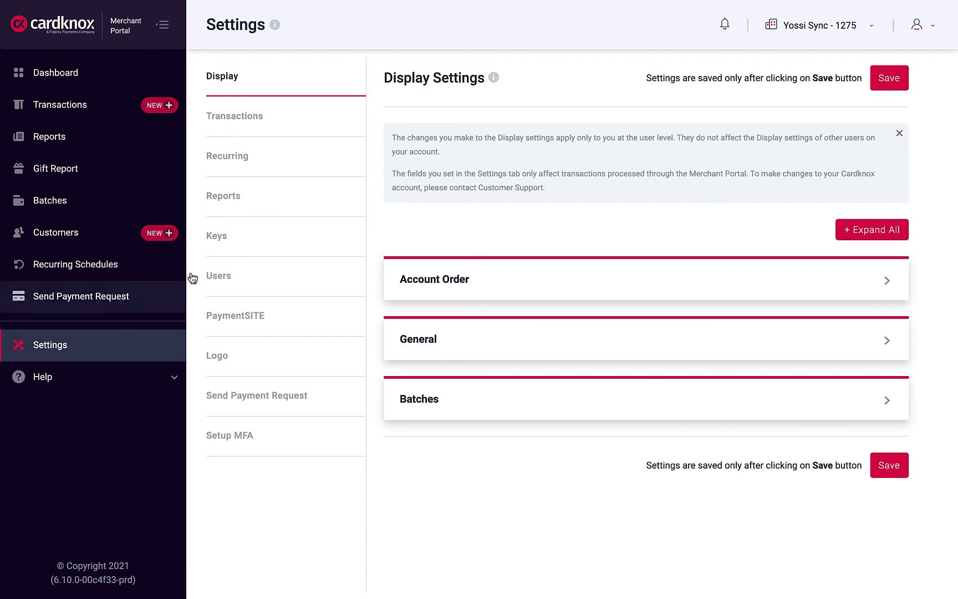
Make the Email field required in the transaction settings' Fields Configuration.
click(259, 126)
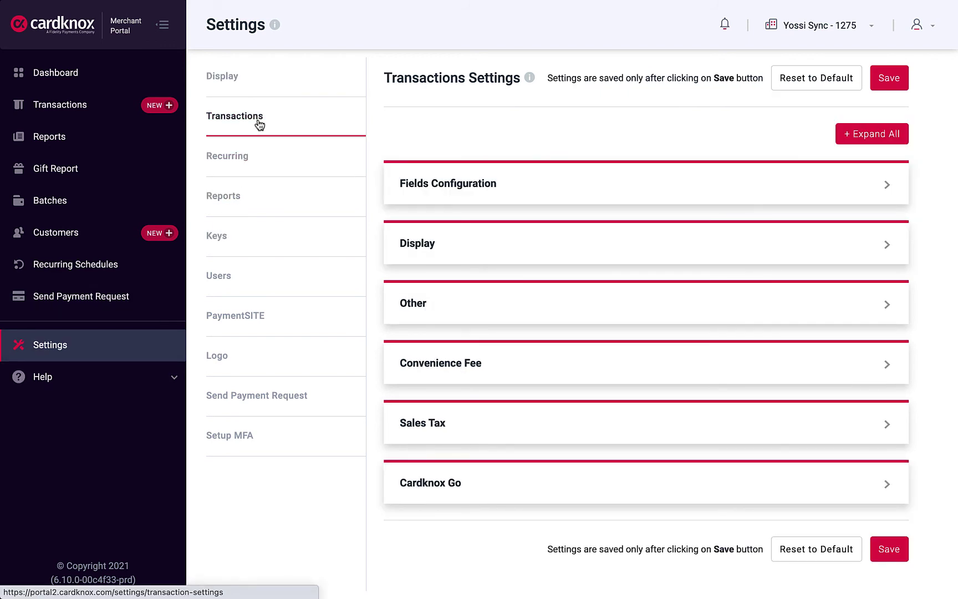
click(885, 193)
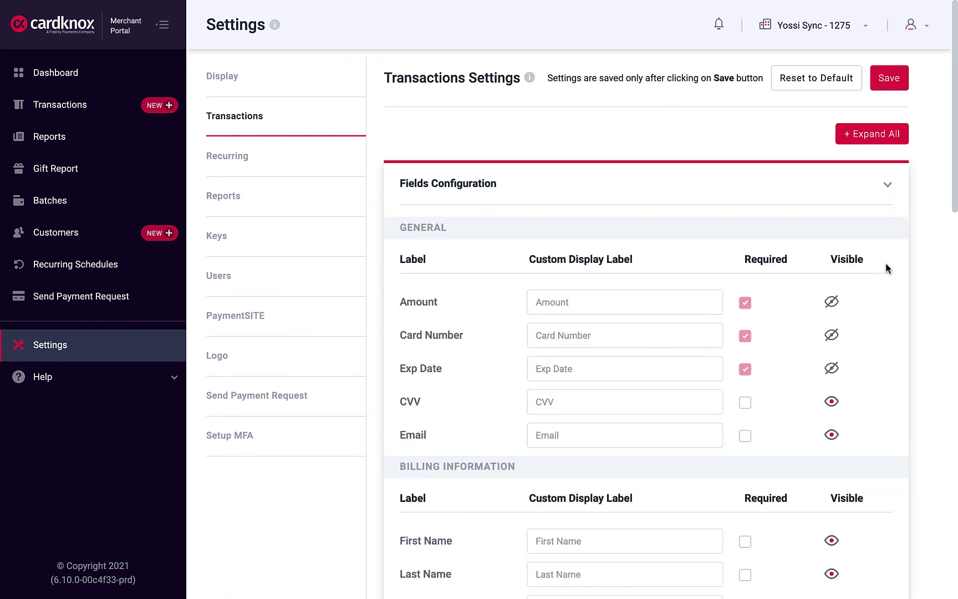
click(746, 436)
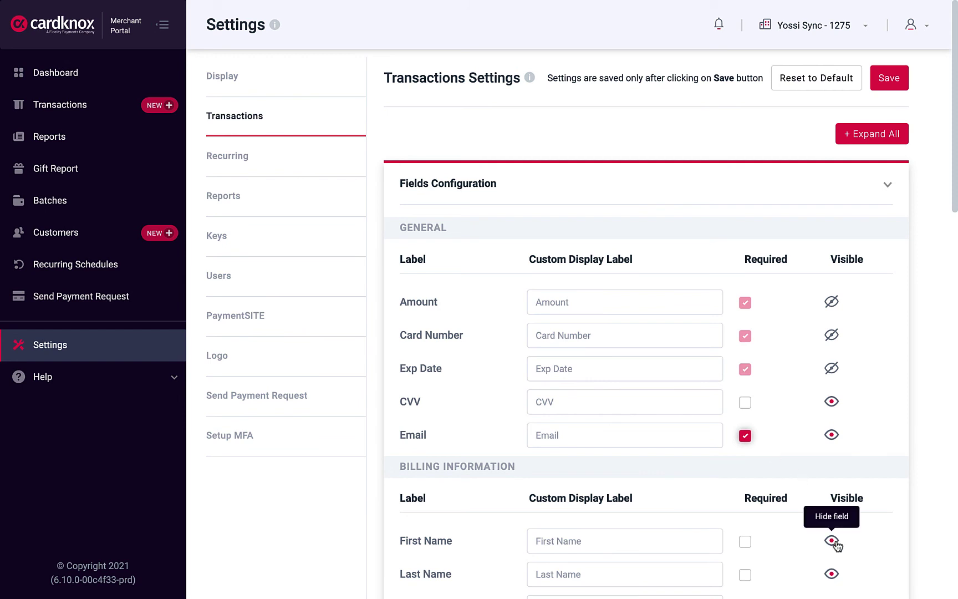
click(890, 182)
Enable Split Capture in the Display settings.
click(888, 239)
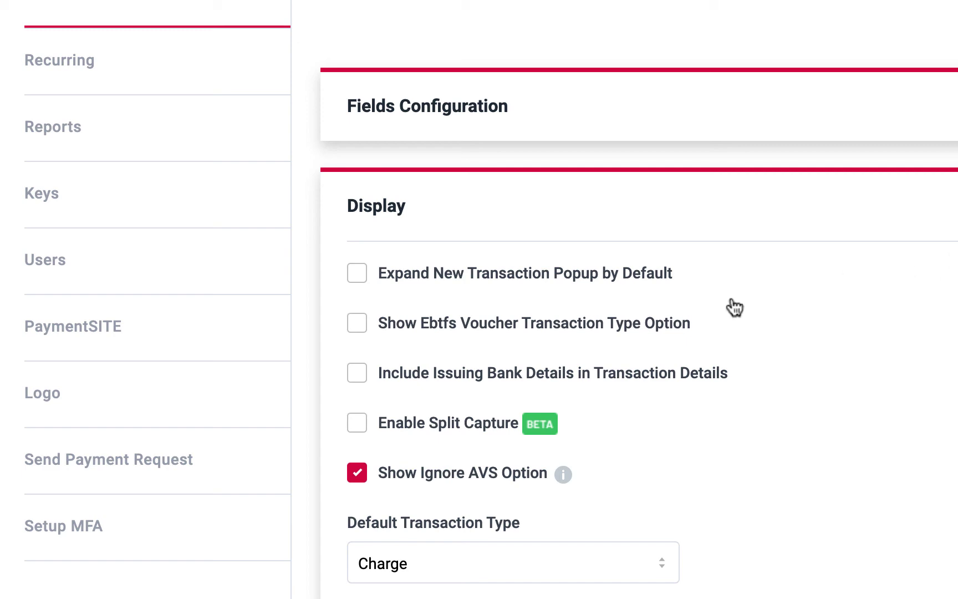
click(357, 425)
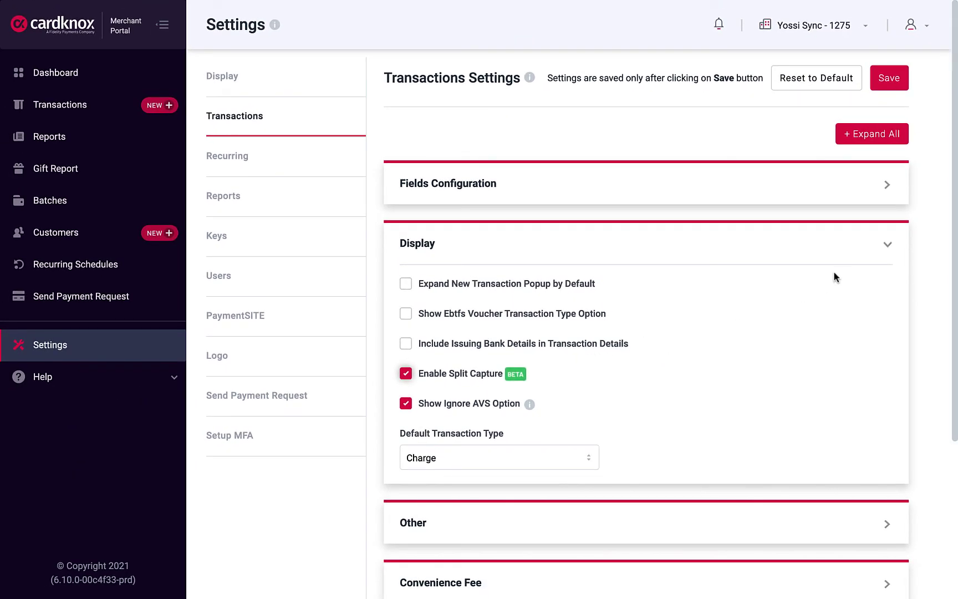
click(887, 249)
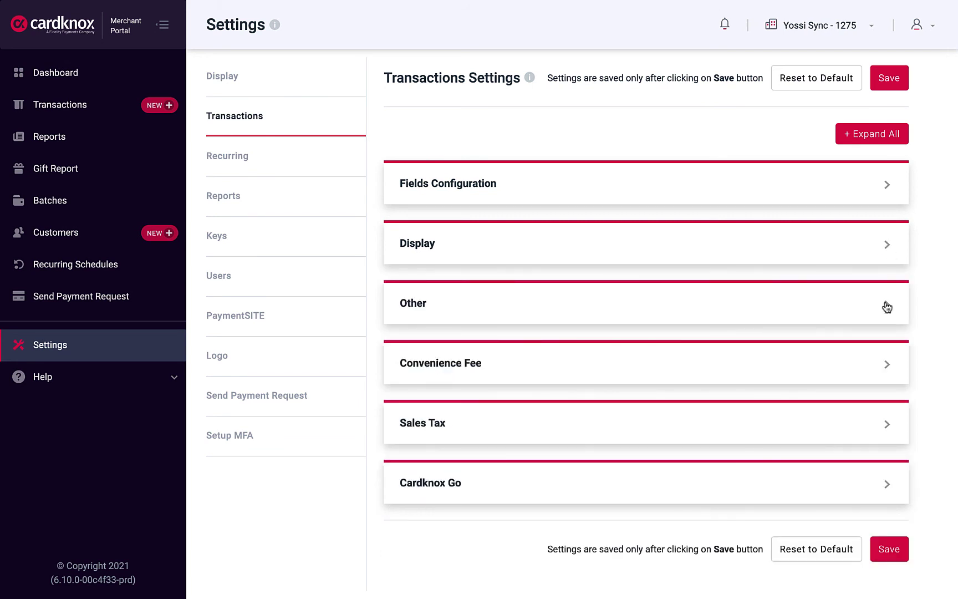
Review the 2% card convenience fee and 6% sales tax, then save the transaction settings.
click(887, 367)
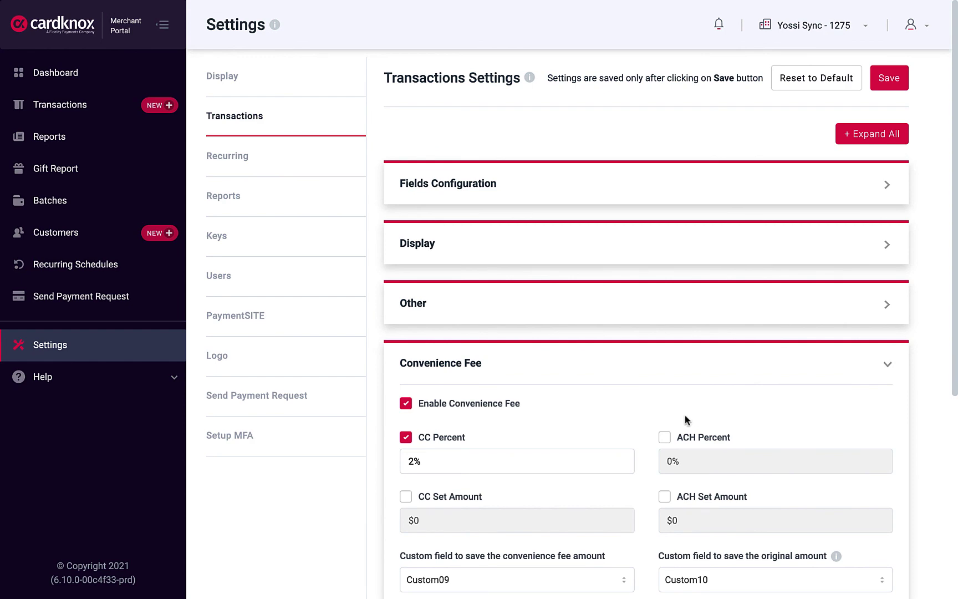
scroll(667, 413, down, 2)
scroll(667, 413, down, 3)
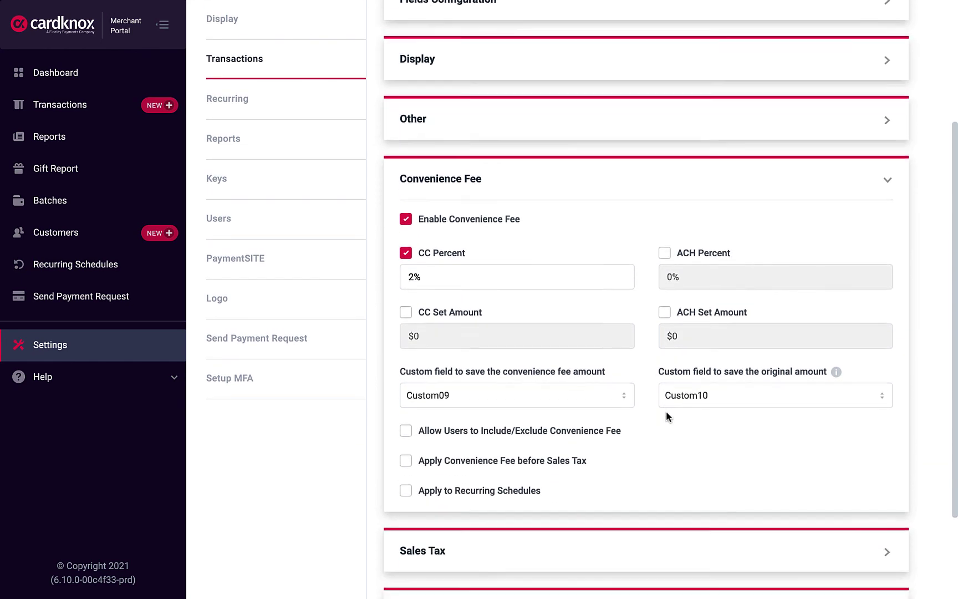
scroll(667, 416, down, 1)
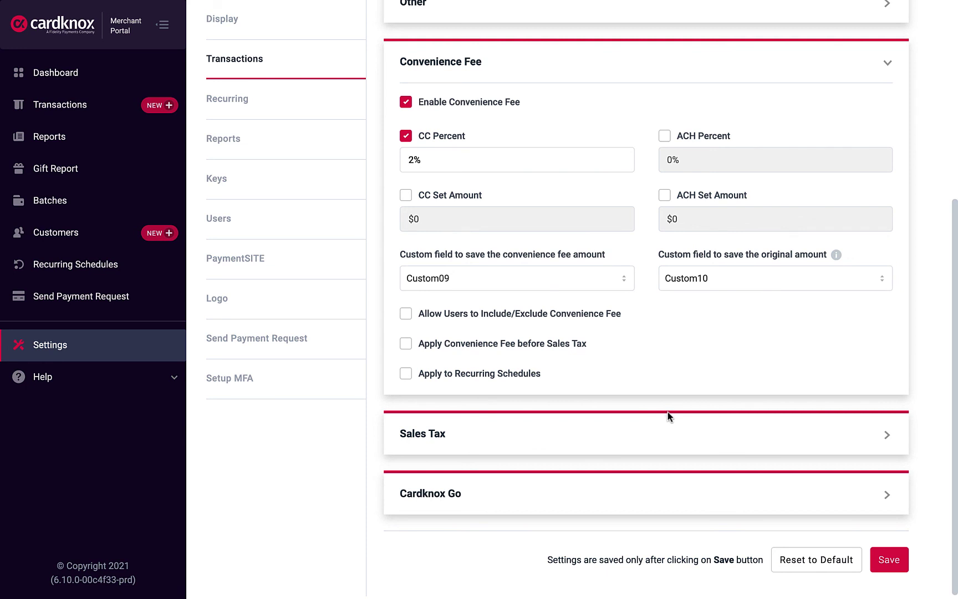
click(888, 438)
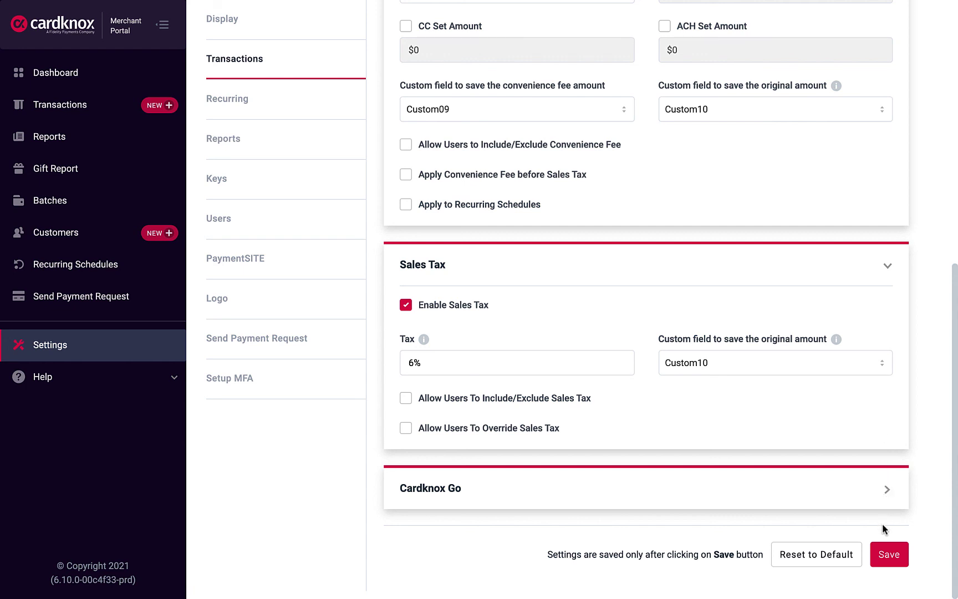
click(889, 555)
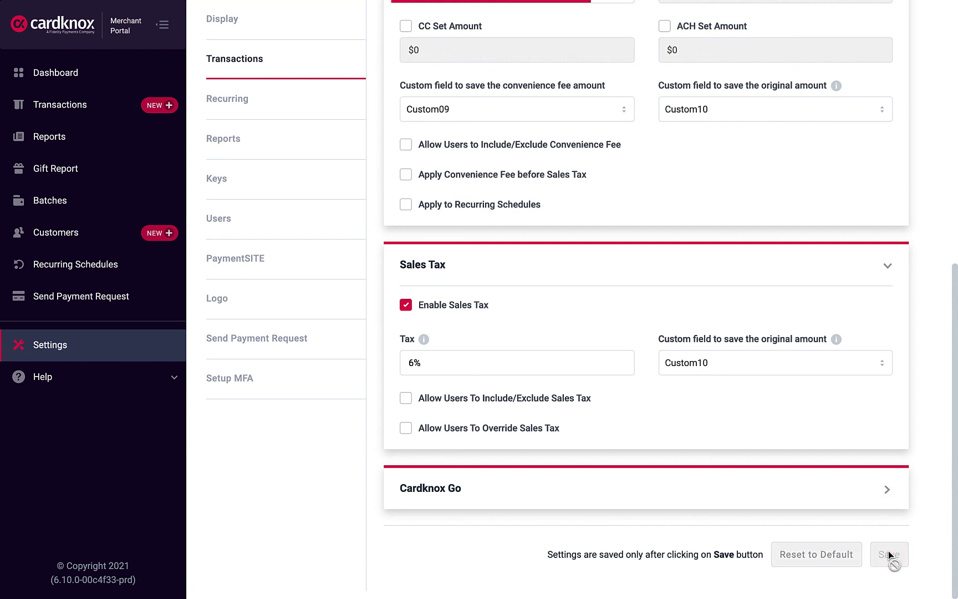